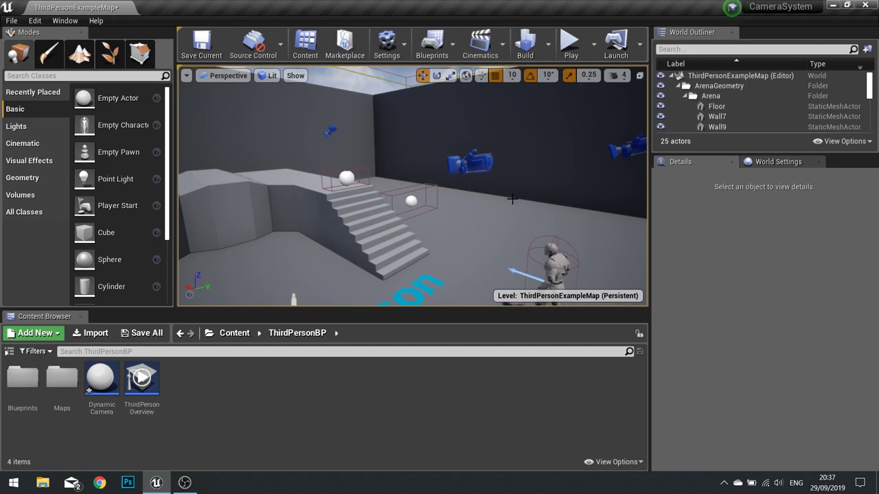
- Examine the camera actors and trigger boxes placed around the stairs and open floor of the level from several viewpoints
right_drag(412, 186, 422, 226)
key(s)
key(a)
key(d)
key(a)
key(s)
key(w)
key(s)
right_drag(412, 186, 504, 195)
key(a)
key(s)
right_drag(390, 207, 389, 208)
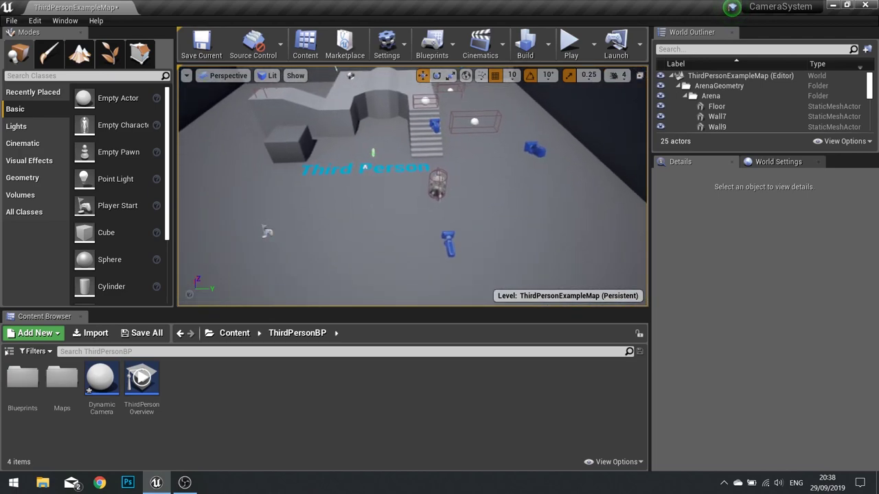
right_drag(389, 208, 389, 208)
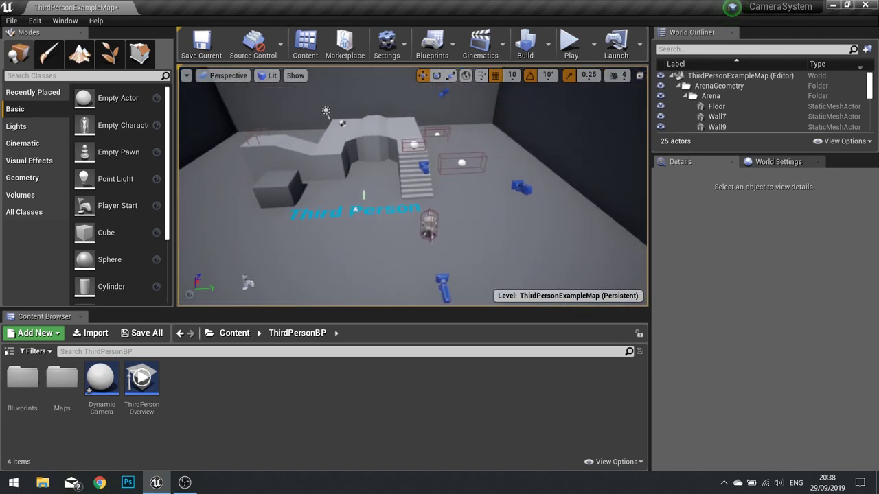
- Play the level, briefly run the character across the open floor, and end the play session
click(571, 43)
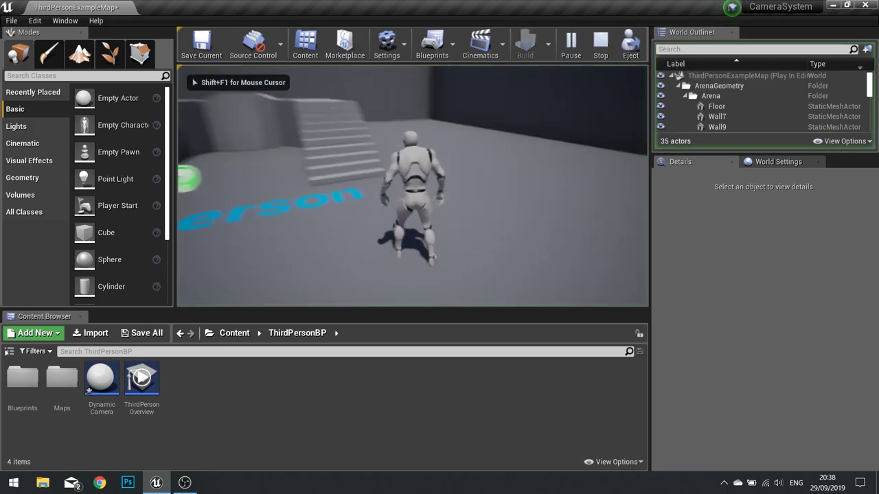
key(w)
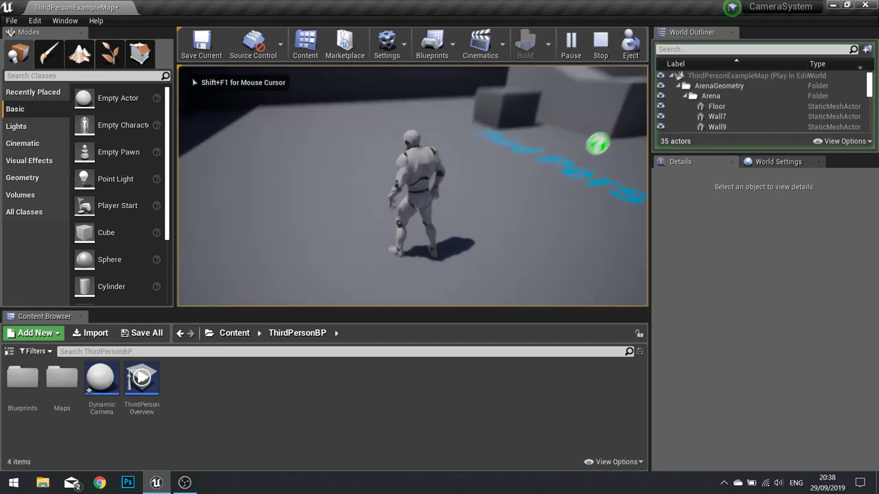
key(w)
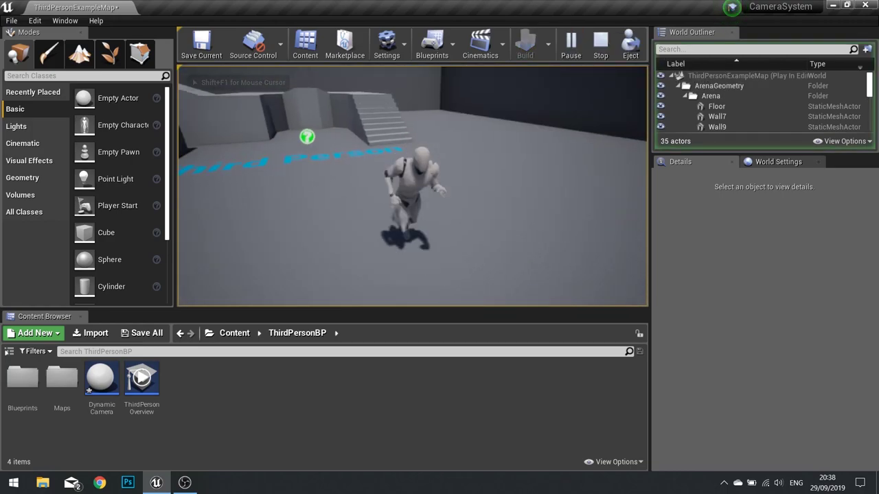
key(Escape)
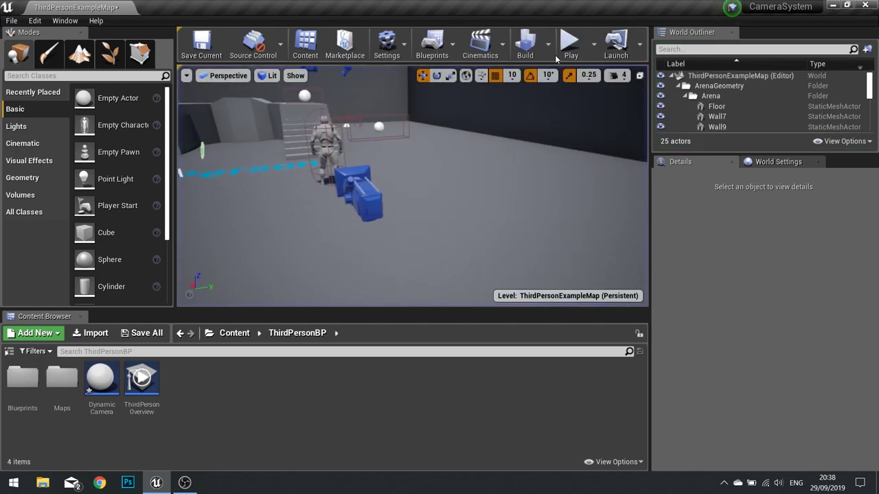
- Play the level again and run the character up the stairs, over the walkway and back down to check the camera changes
click(569, 45)
key(w)
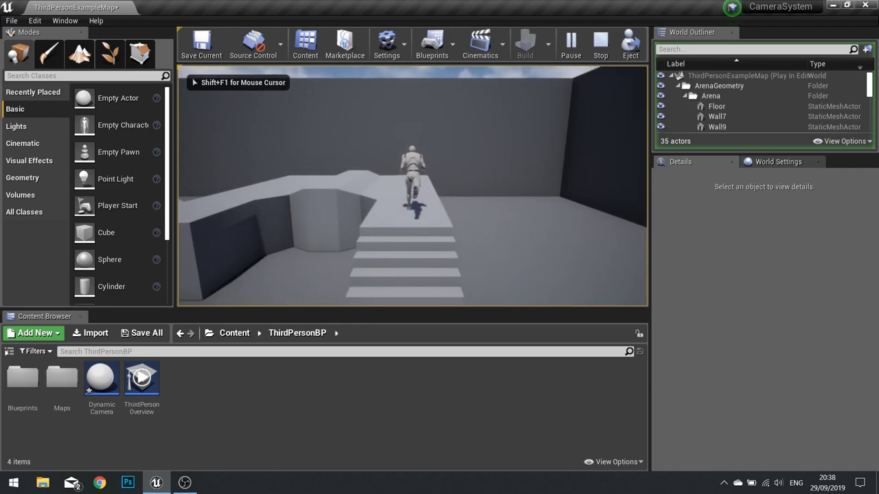
key(a)
key(s)
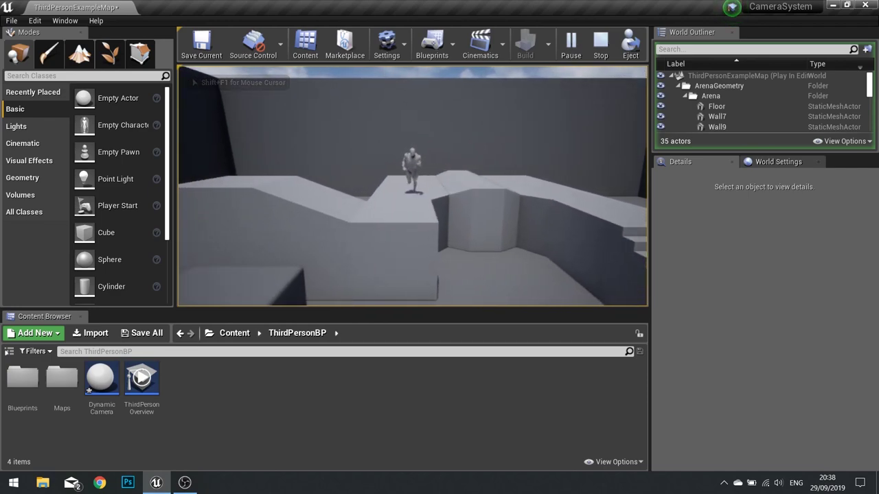
key(a)
key(d)
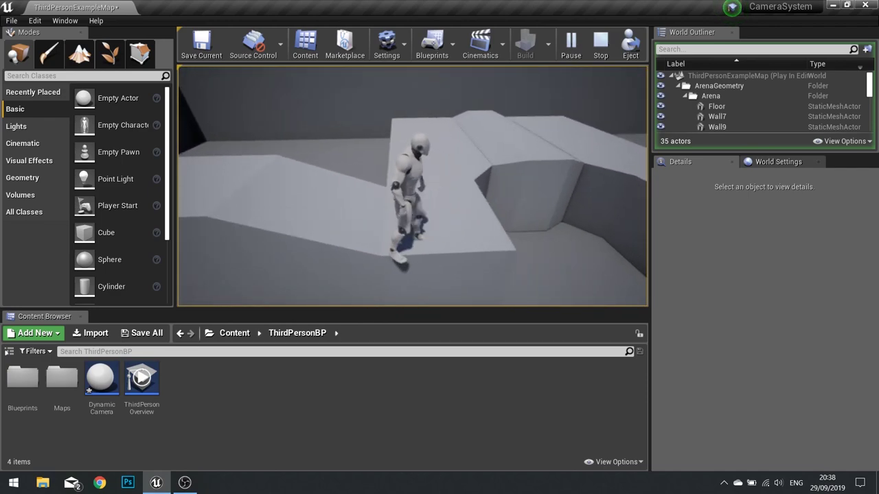
key(w)
key(s)
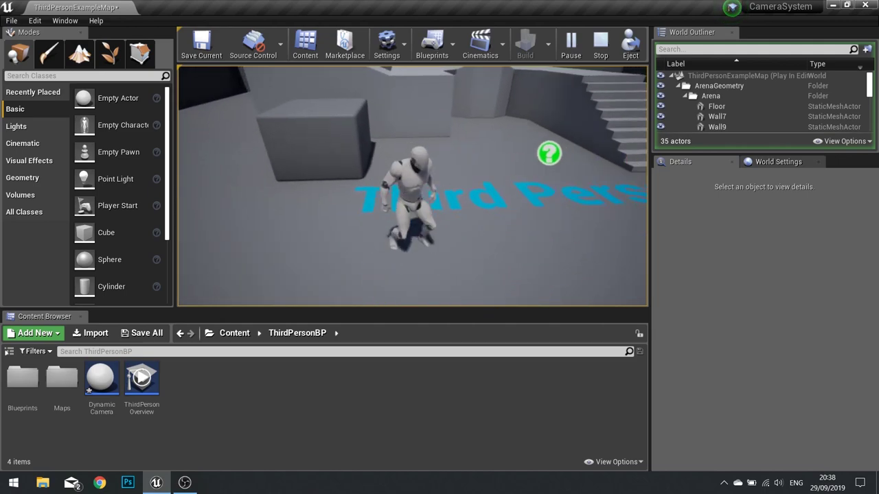
- Run the character back and forth between the open floor and the area beside the stairs to test the camera switching
key(d)
key(w)
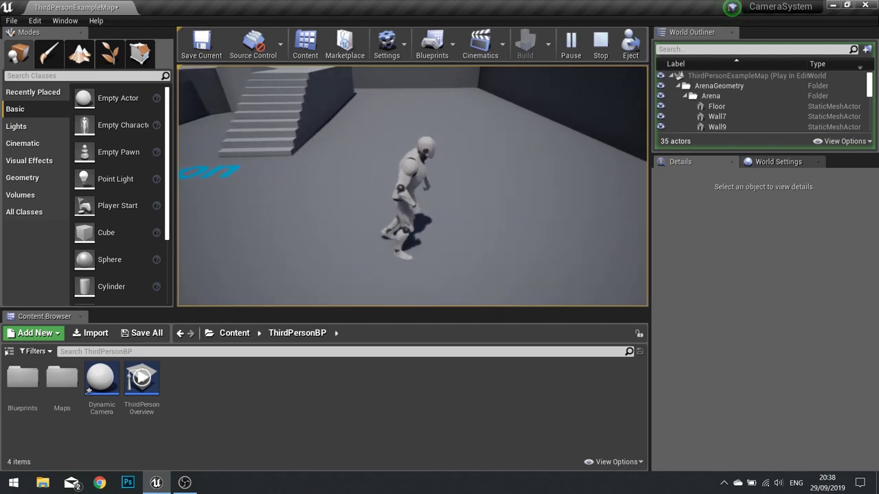
key(w)
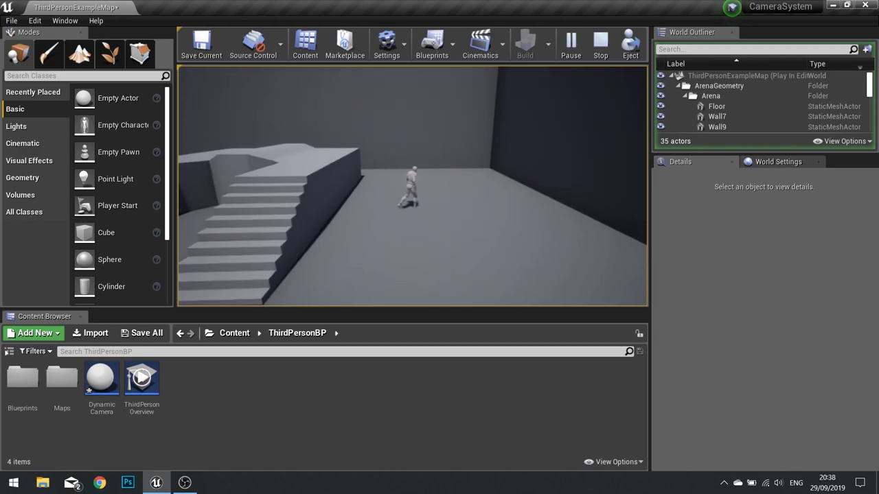
key(s)
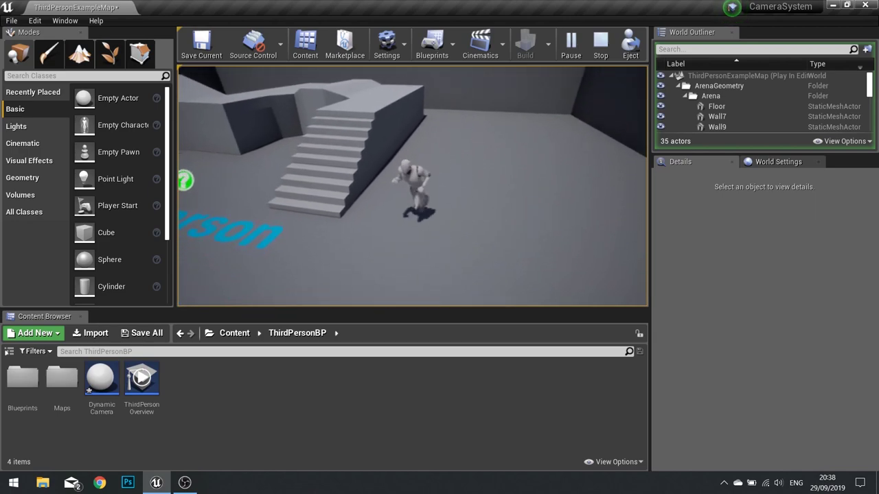
key(a)
key(d)
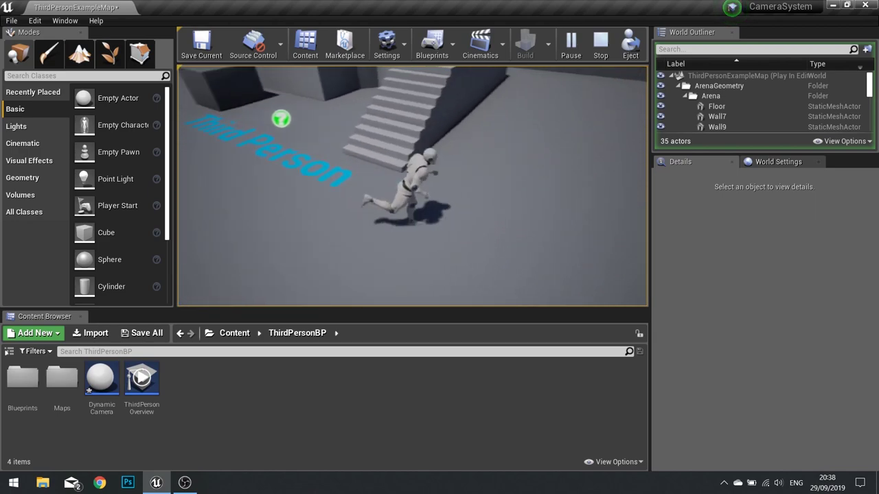
key(w)
key(d)
key(a)
key(w)
key(s)
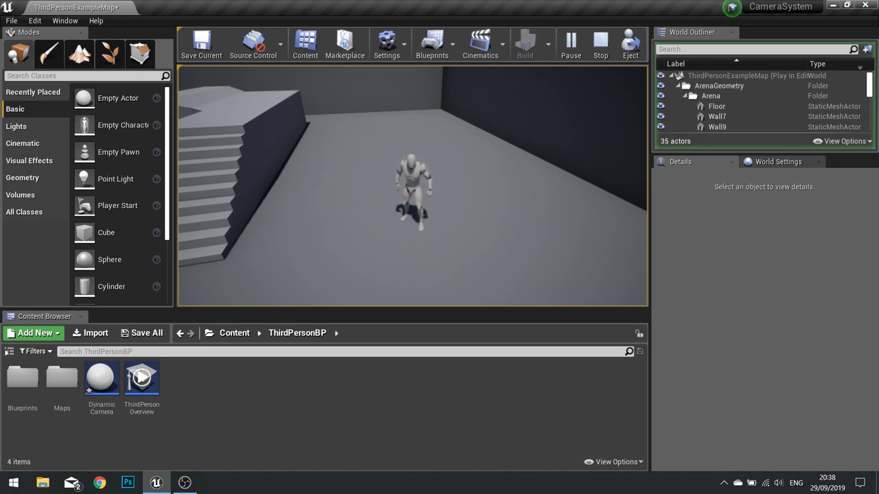
key(a)
key(d)
key(a)
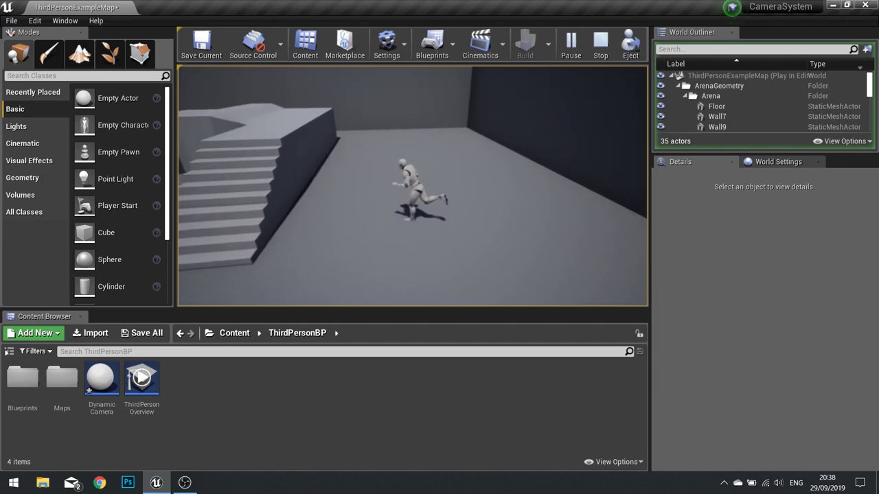
key(space)
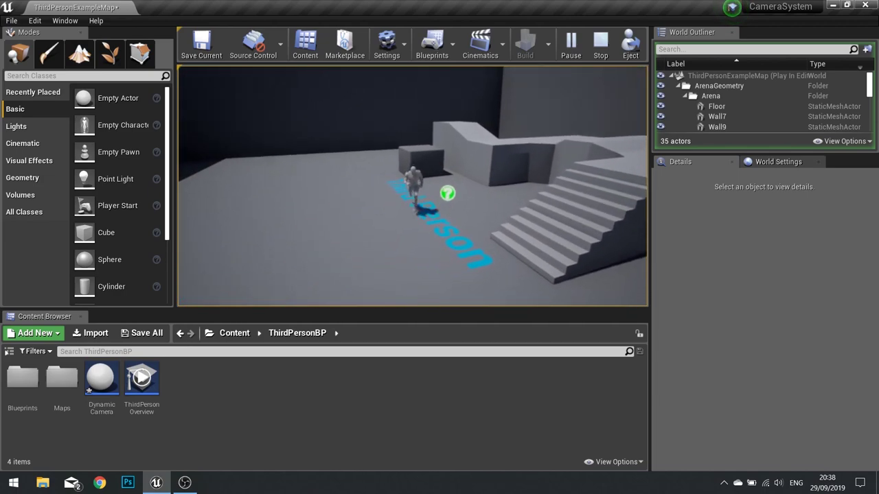
key(d)
key(w)
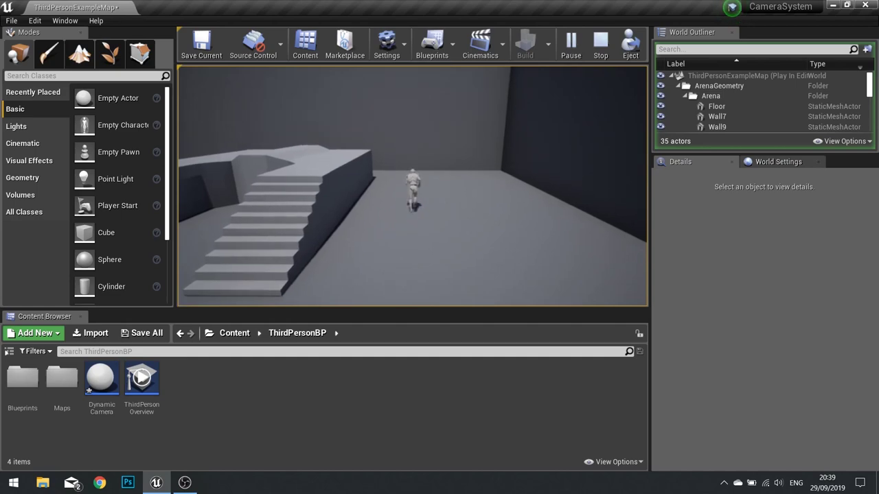
- Run the character around behind the walkway to test the camera there, and end the play session
key(a)
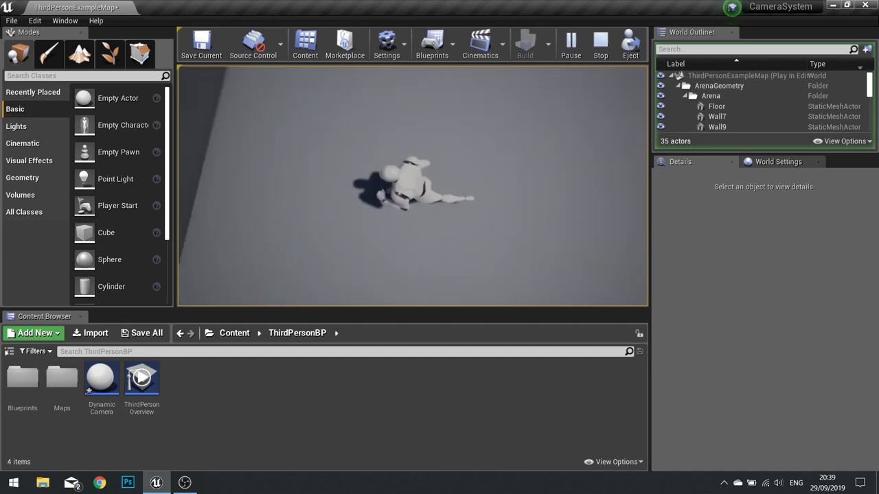
key(w)
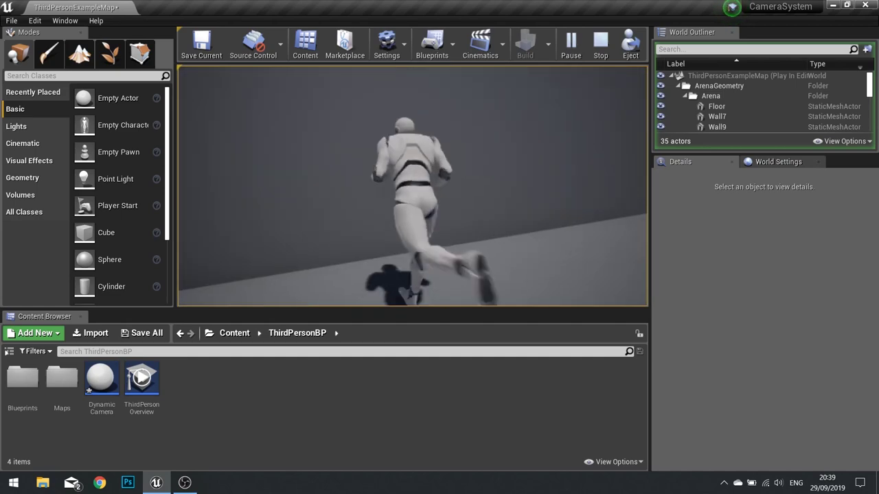
key(s)
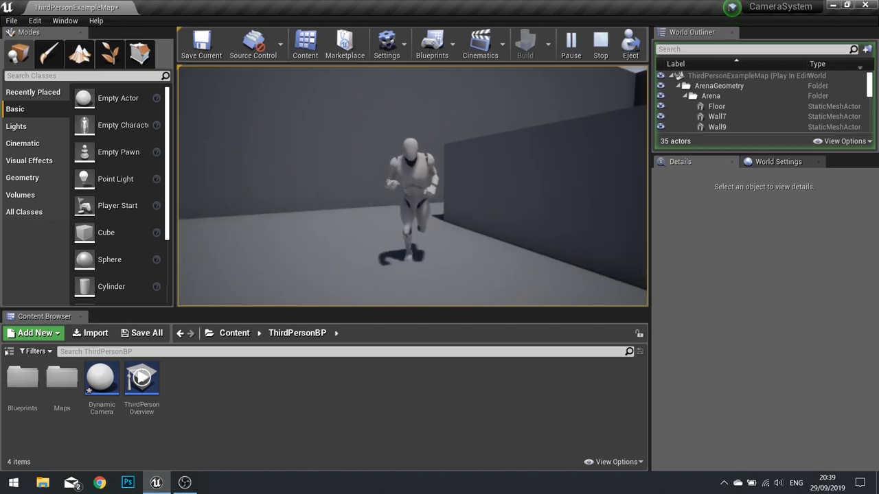
key(d)
key(s)
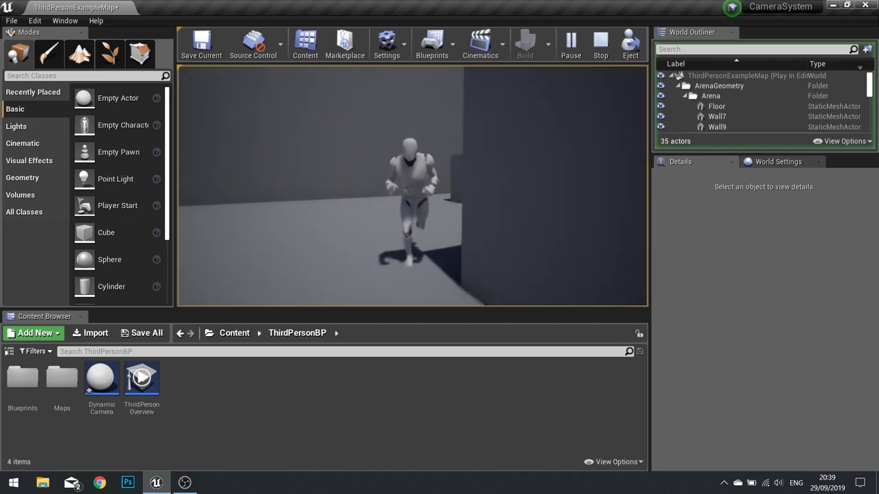
key(w)
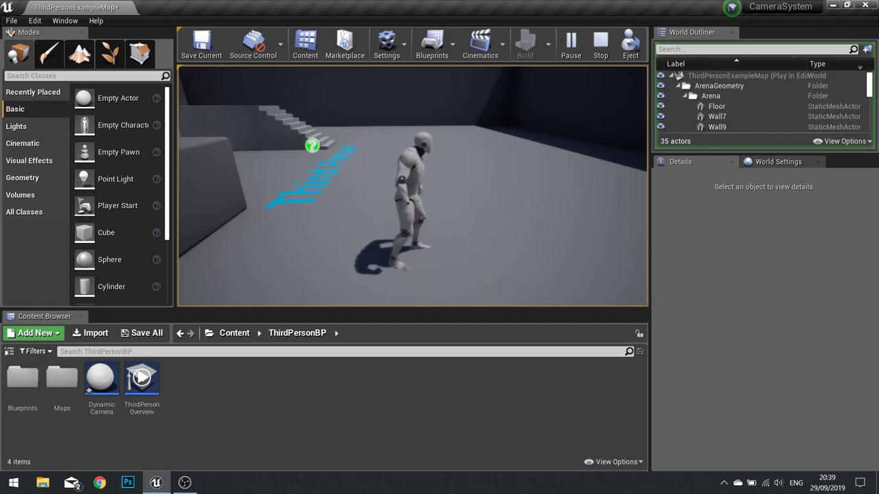
key(Escape)
- Inspect the Is Stationary and Blend Time settings of the dynamic cameras near the stairs and far wall
right_drag(384, 160, 299, 123)
key(w)
key(w)
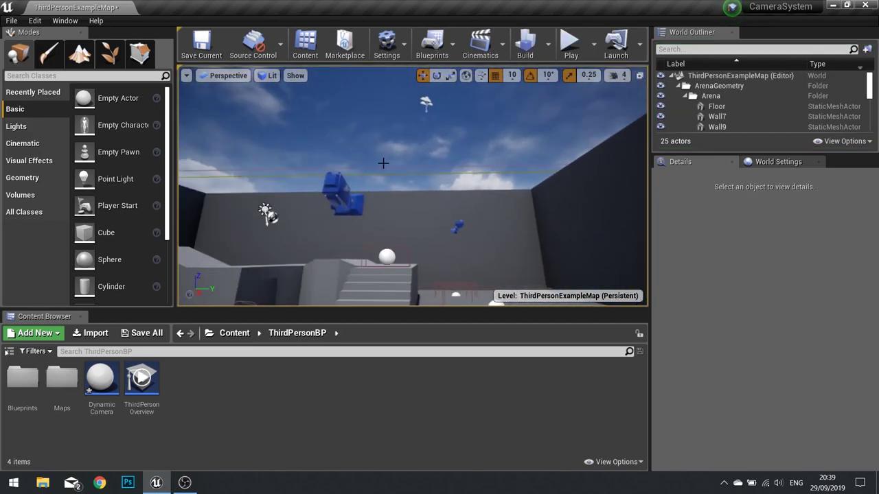
right_drag(544, 210, 526, 187)
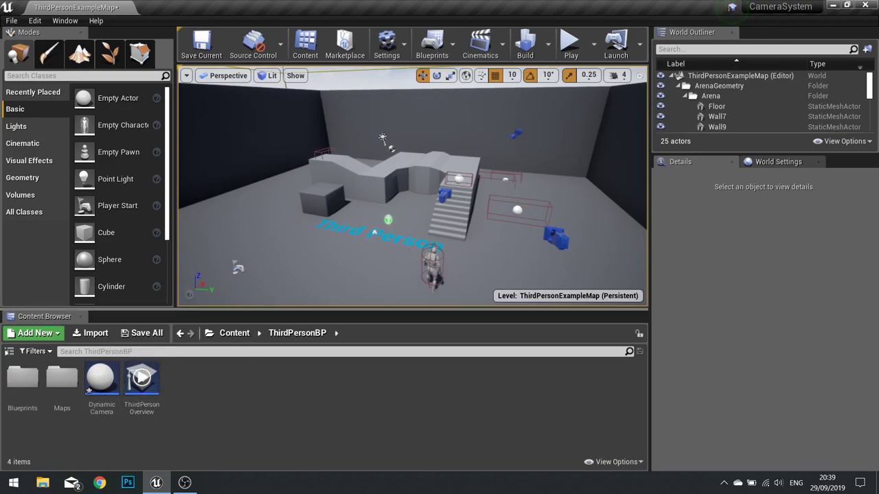
click(459, 177)
click(435, 166)
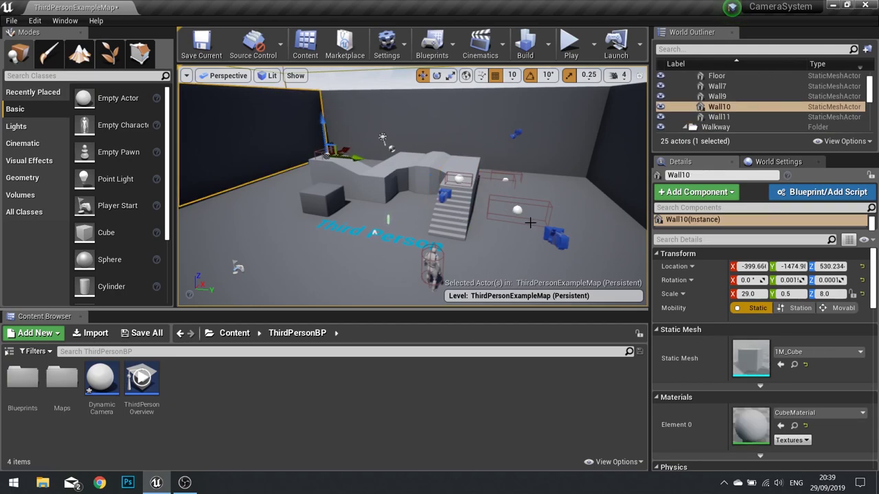
click(445, 195)
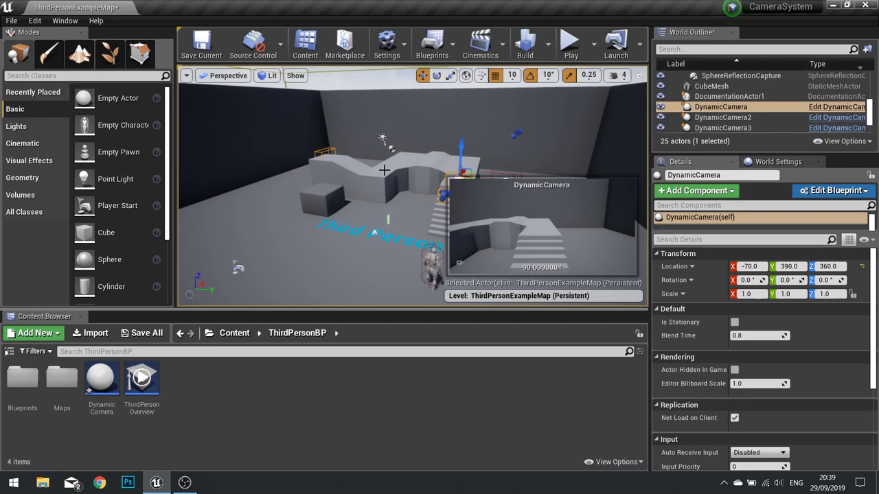
click(517, 132)
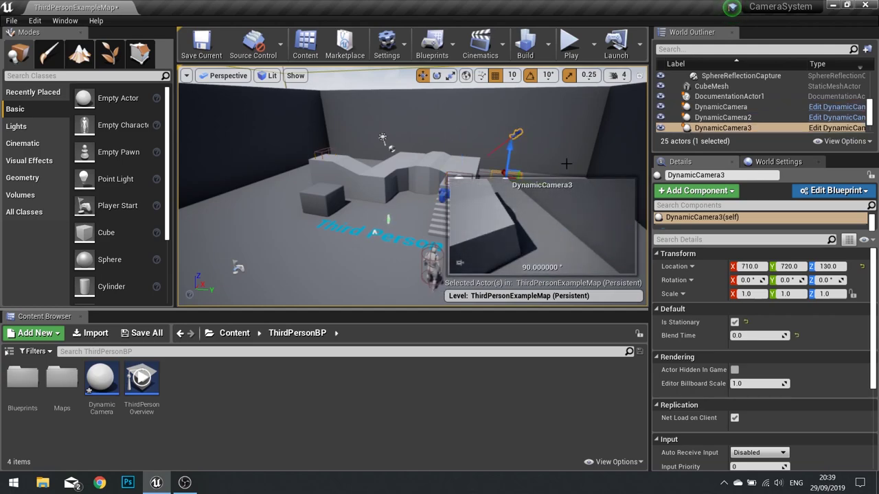
click(734, 323)
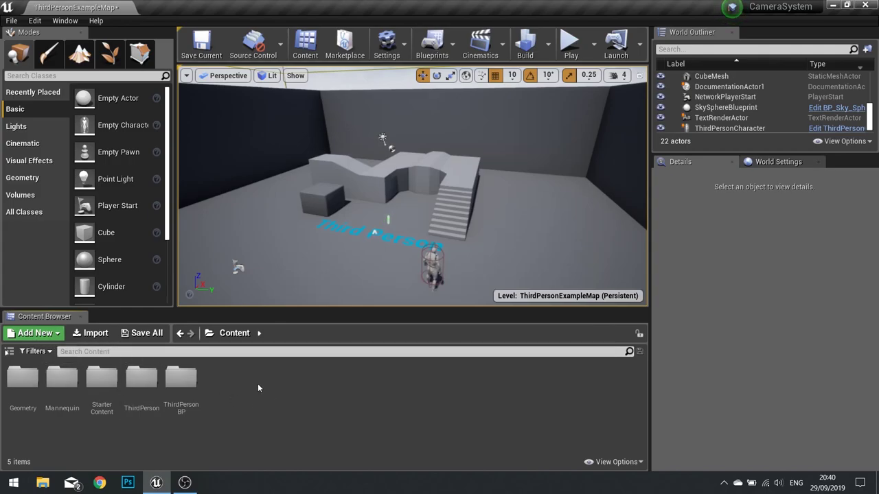
- Create a Blueprint class with Actor as its parent in the Content folder, named DynamicCameraSystem
right_click(257, 385)
mouse_move(273, 382)
click(300, 185)
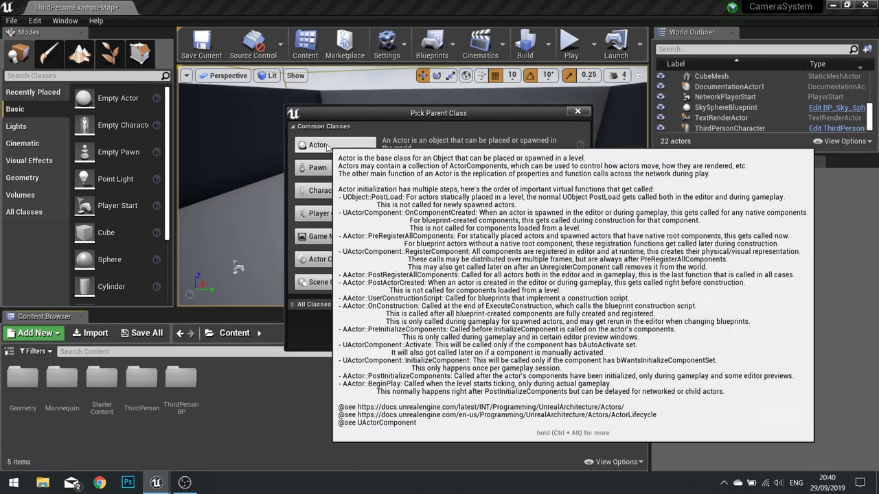
click(328, 145)
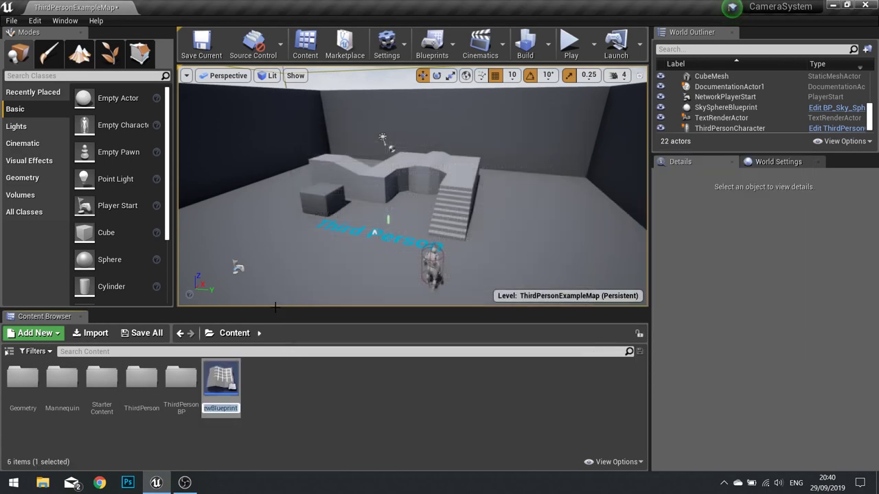
text(dY)
key(BackSpace)
text(d)
key(BackSpace)
key(BackSpace)
text(D)
key(Return)
- Open the DynamicCameraSystem Blueprint and add a Spring Arm component to it
double_click(221, 384)
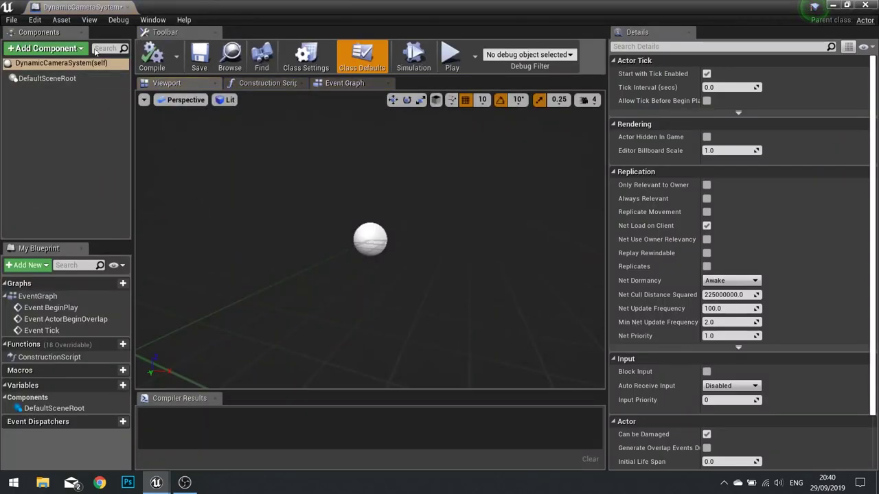
click(58, 49)
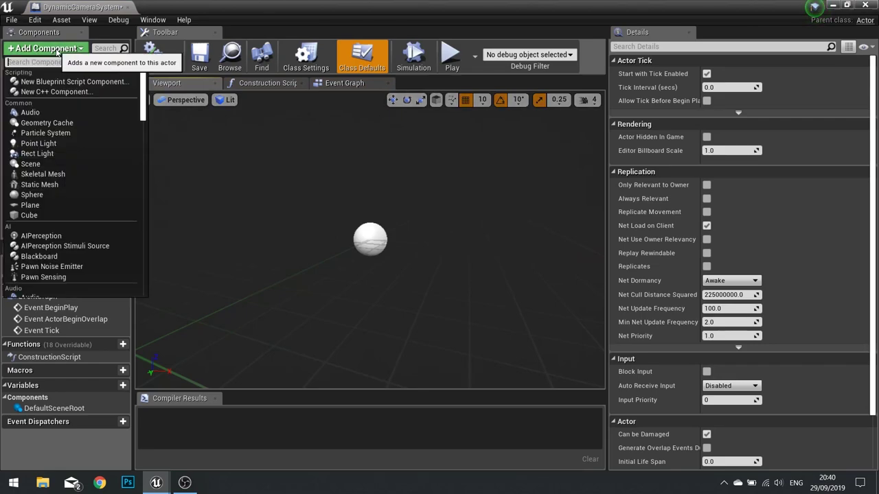
text(sprin)
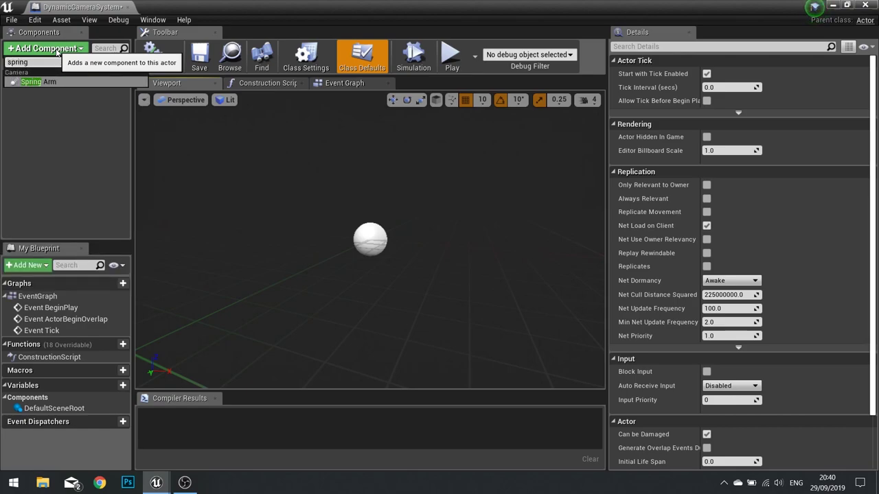
text(g)
key(Return)
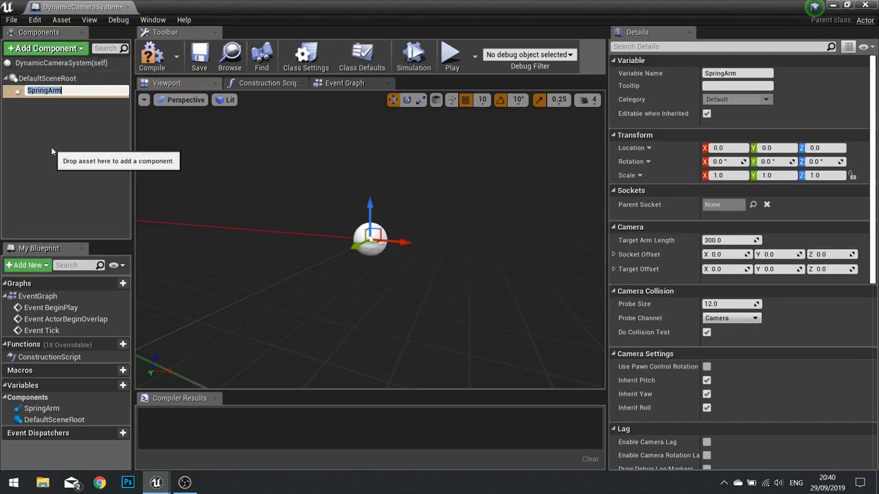
- Keep the default name of the Spring Arm and add a Camera component as its child
key(Return)
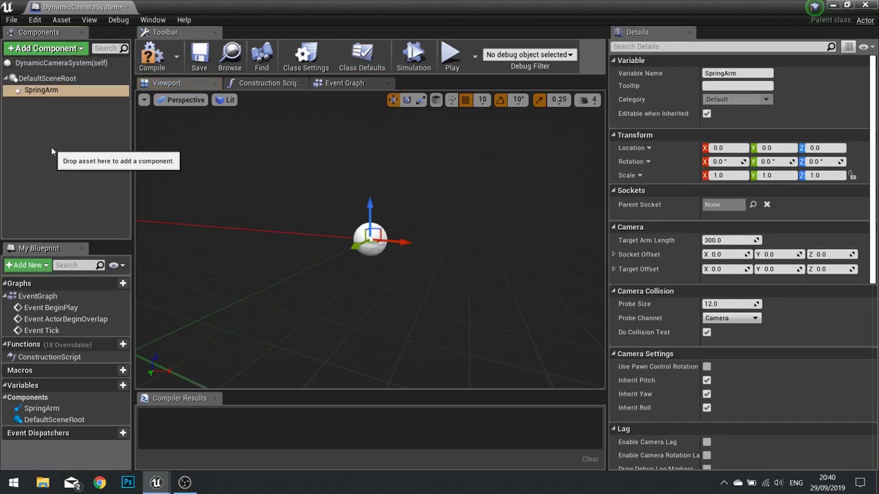
click(56, 50)
text(camer)
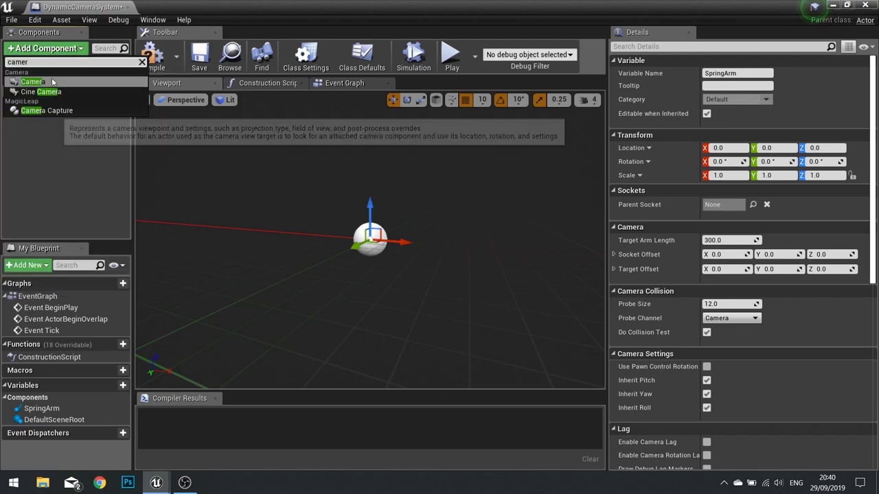
click(33, 82)
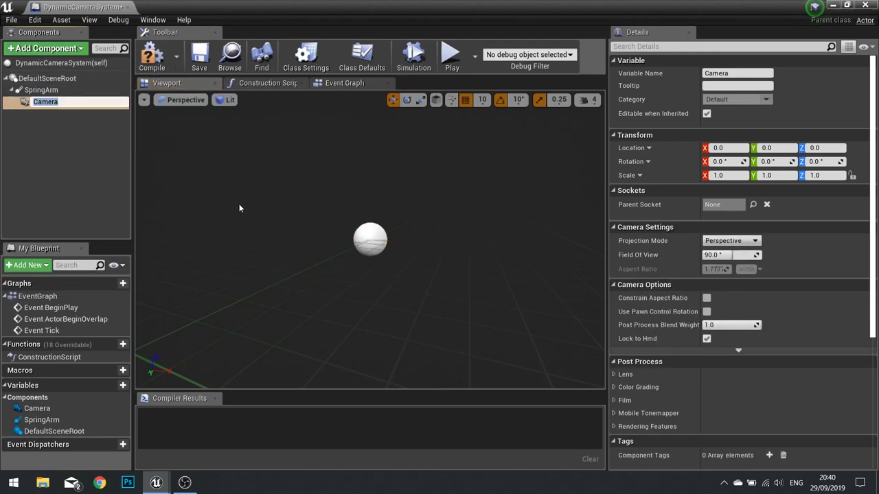
click(76, 140)
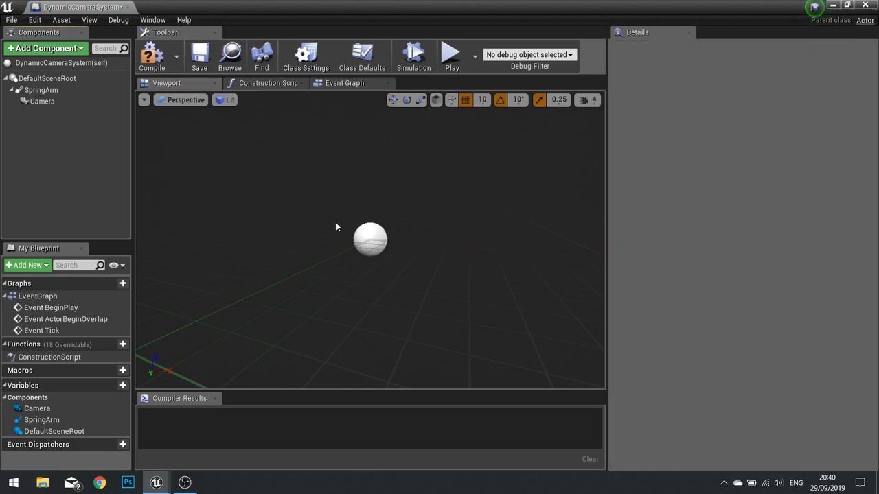
- Examine how the Camera and the Spring Arm are positioned relative to each other
click(50, 102)
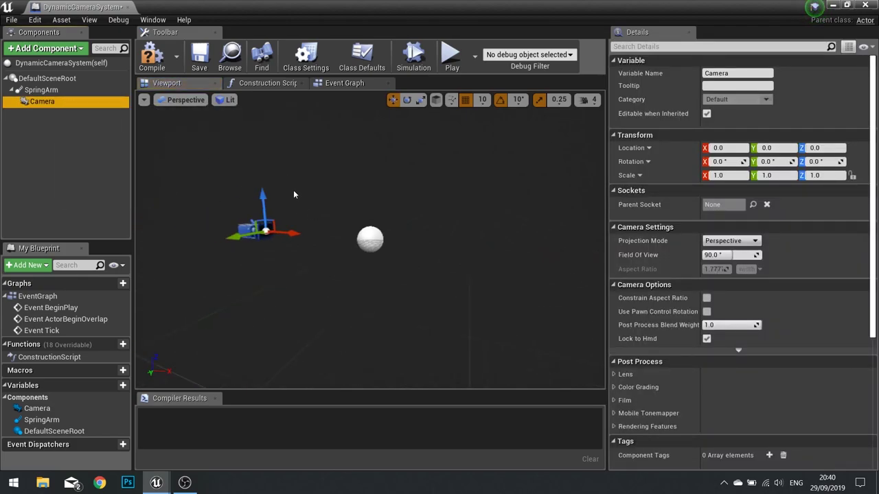
click(51, 101)
click(52, 90)
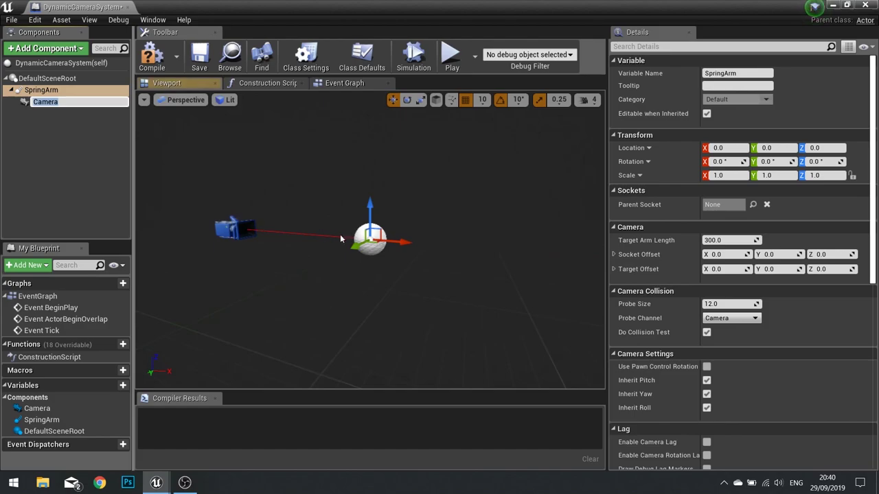
click(60, 118)
click(53, 102)
click(55, 91)
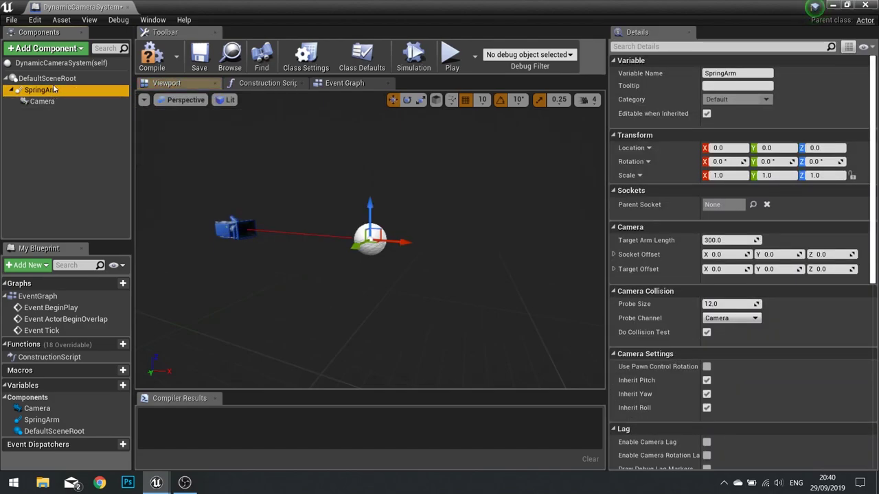
- Add a Box Collision component directly under DefaultSceneRoot and name it StartCamera
click(56, 80)
click(46, 48)
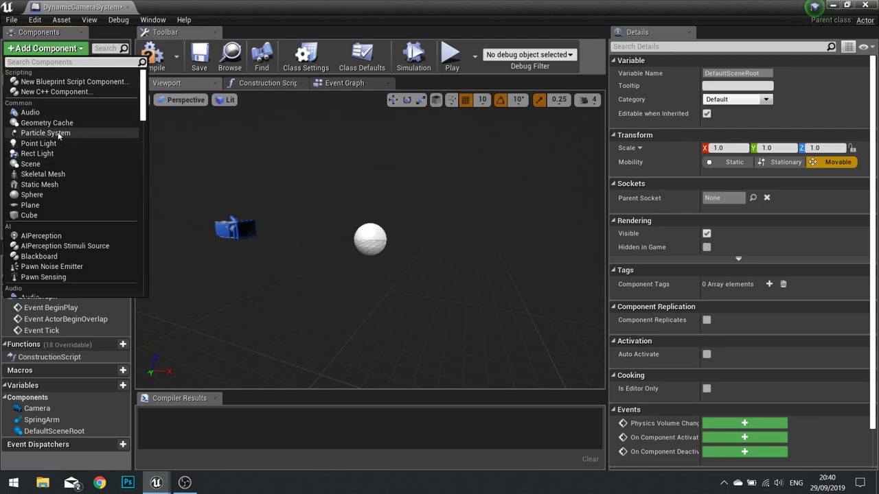
text(box)
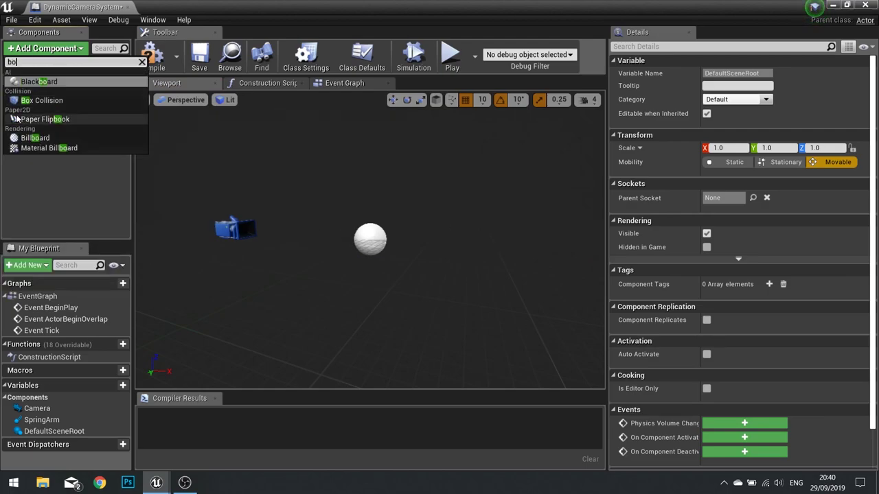
key(Return)
key(End)
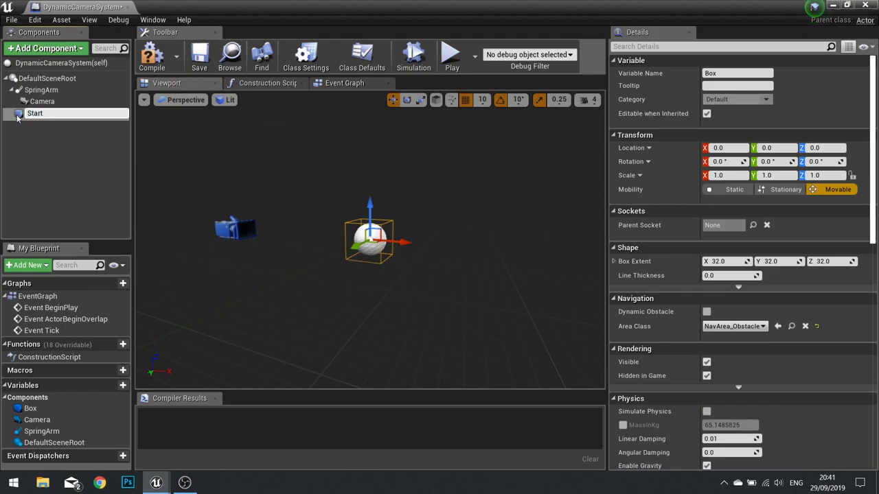
text(StartCamera)
key(Return)
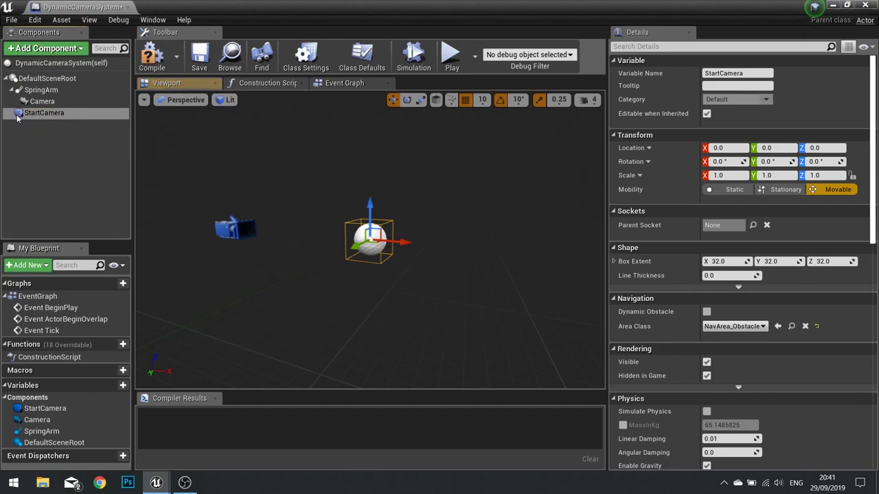
- Add a second Box Collision named EndCamera, placed at the same hierarchy level as StartCamera, and compile the Blueprint
click(19, 116)
click(52, 52)
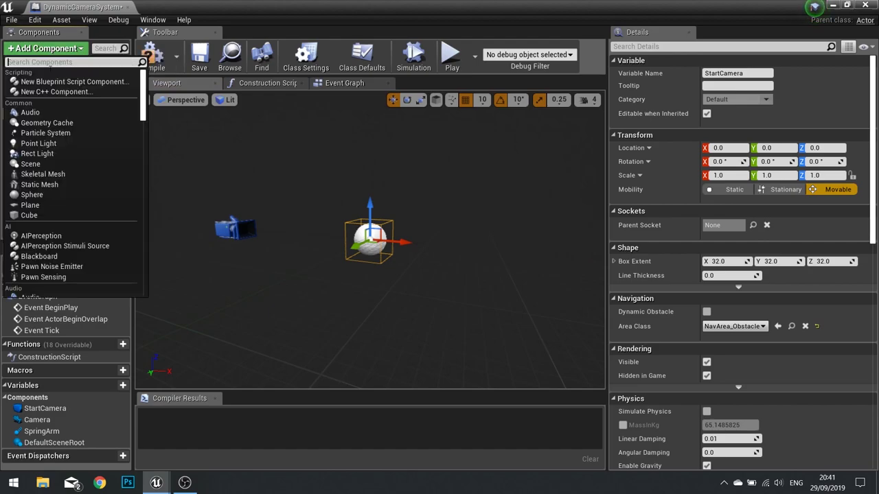
text(box)
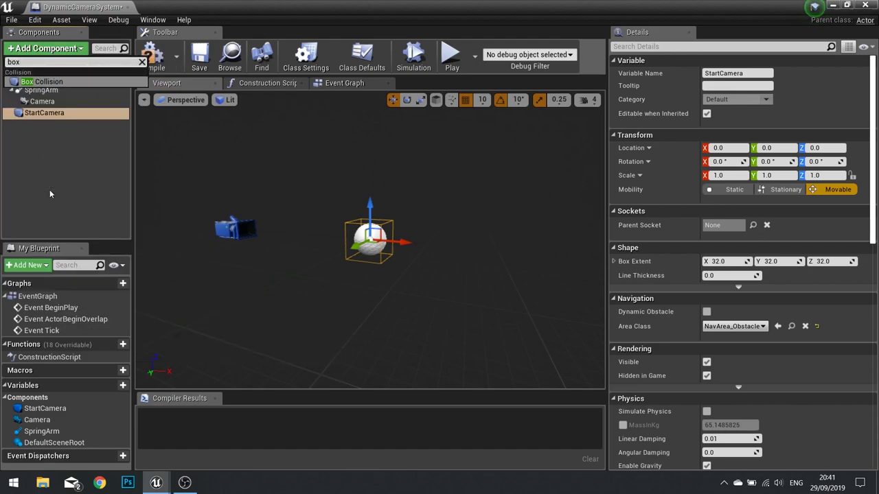
key(Return)
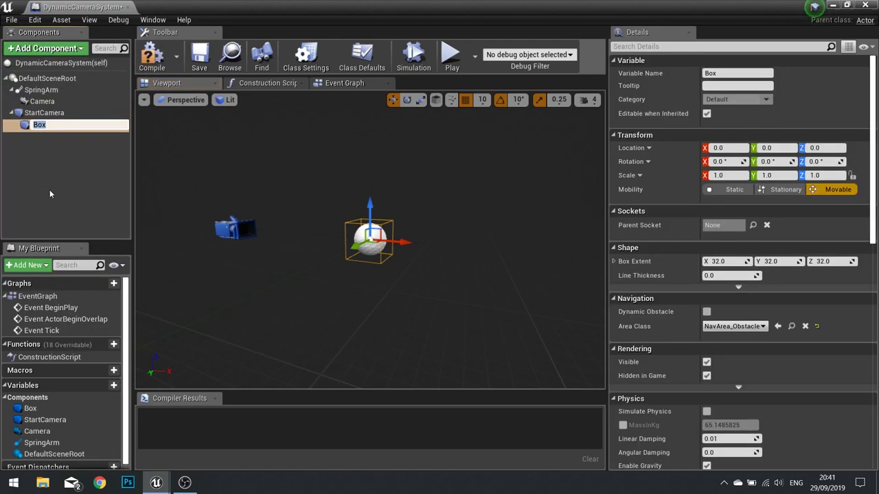
text(EndCamera)
key(Return)
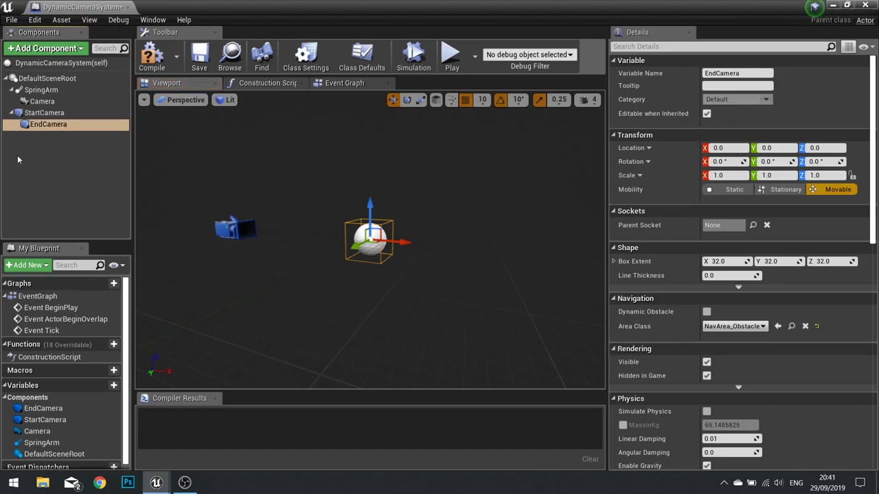
drag(48, 124, 44, 112)
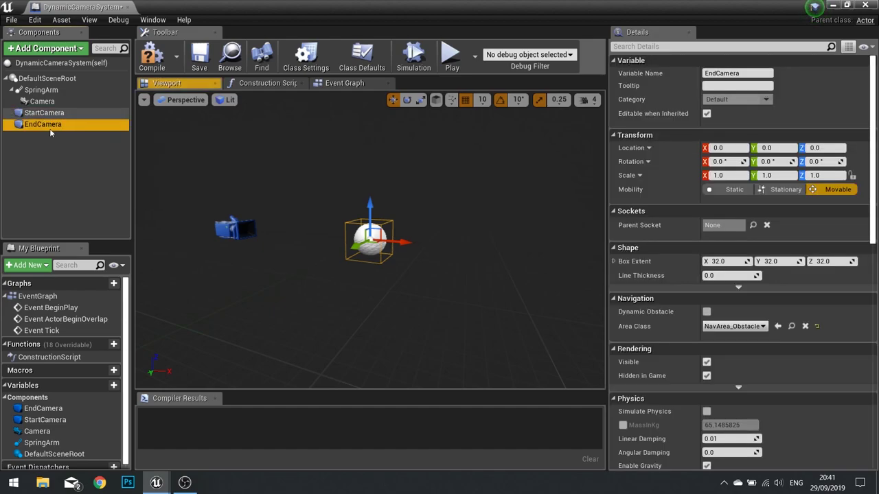
click(152, 56)
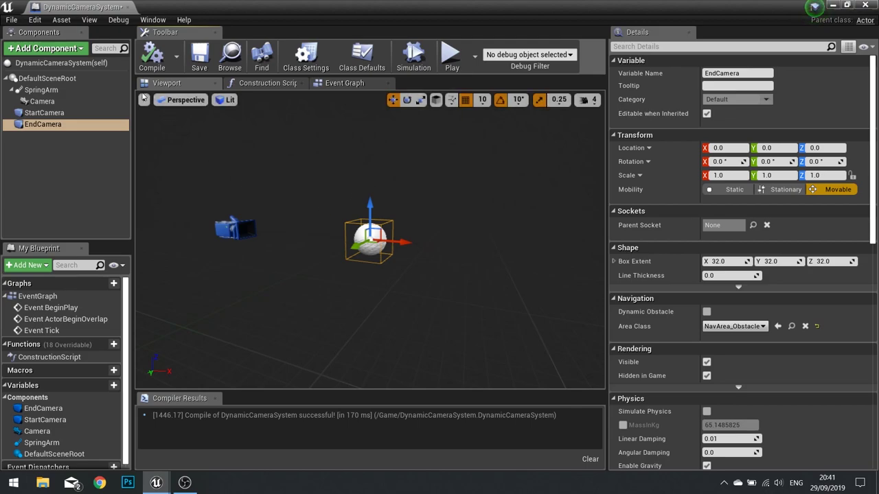
- Delete the default BeginPlay, ActorBeginOverlap and Tick nodes from the Event Graph
click(45, 113)
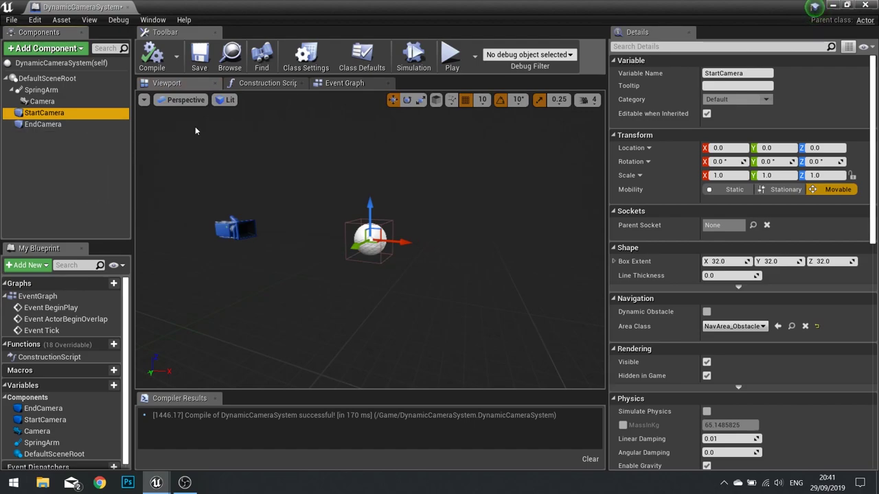
click(345, 83)
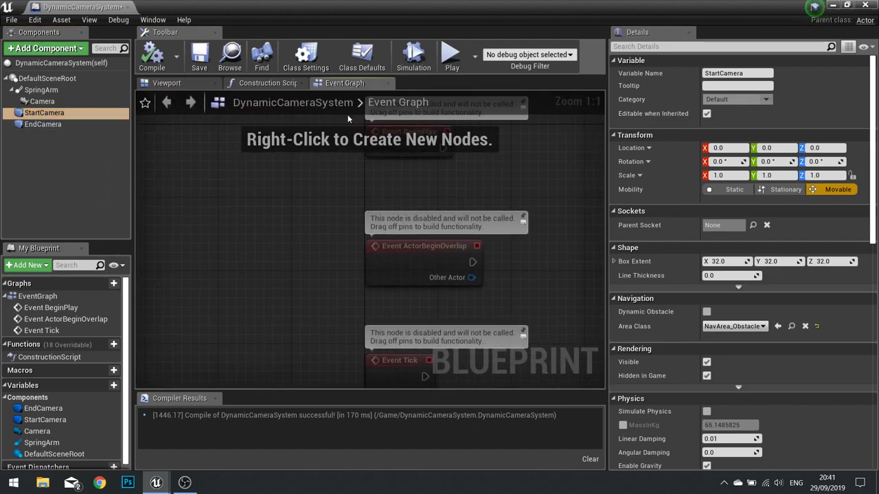
drag(295, 234, 376, 389)
drag(389, 368, 244, 107)
key(Delete)
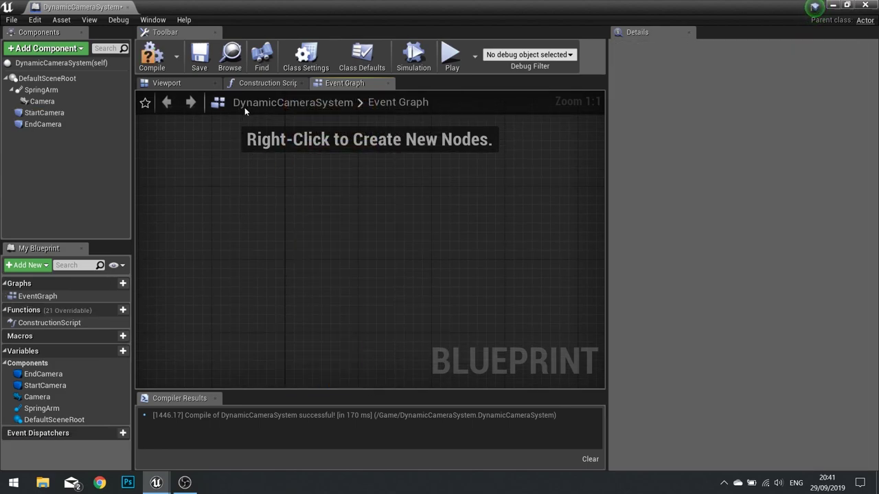
- Add an On Component Begin Overlap event for StartCamera to the Event Graph
click(76, 113)
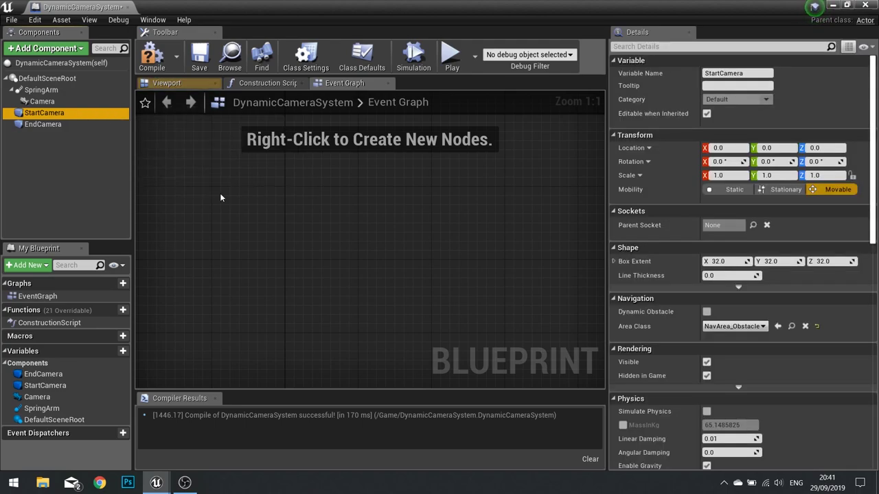
right_click(263, 182)
text(begin co)
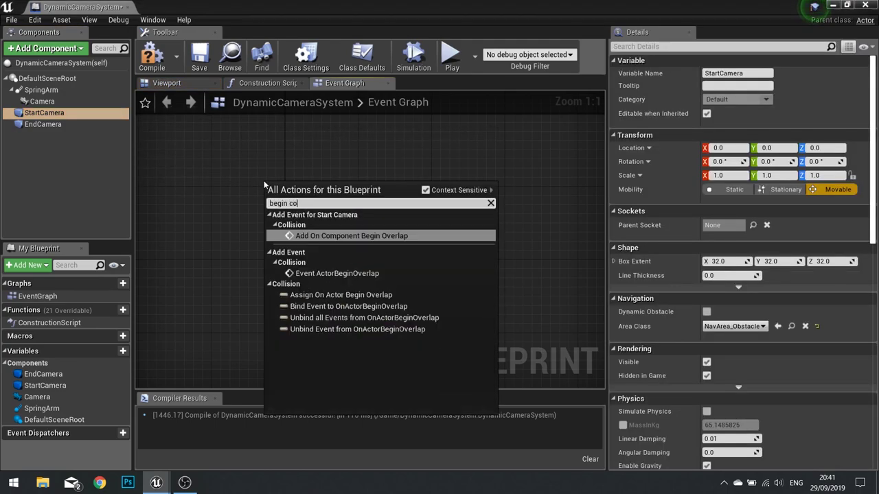
key(BackSpace)
key(BackSpace)
text(overlap)
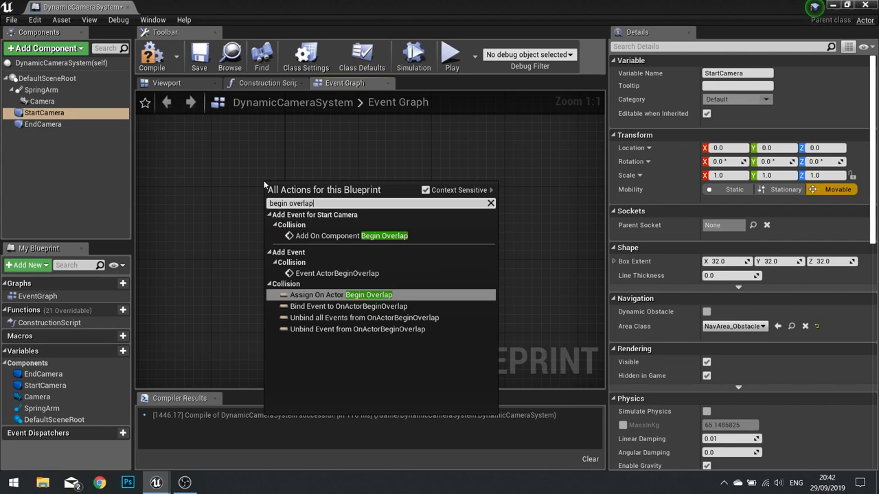
click(337, 235)
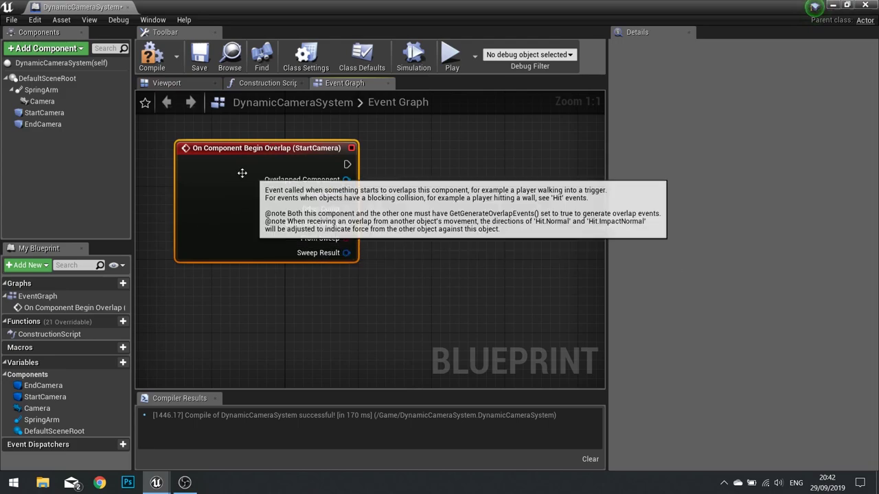
- Add a Cast To ThirdPersonCharacter node fed by the overlap event's Other Actor output
click(54, 114)
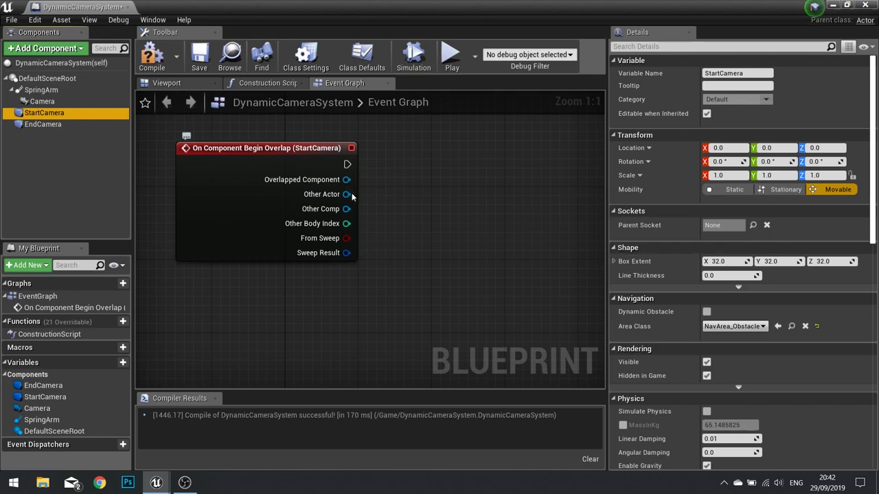
drag(347, 195, 418, 184)
text(cast to)
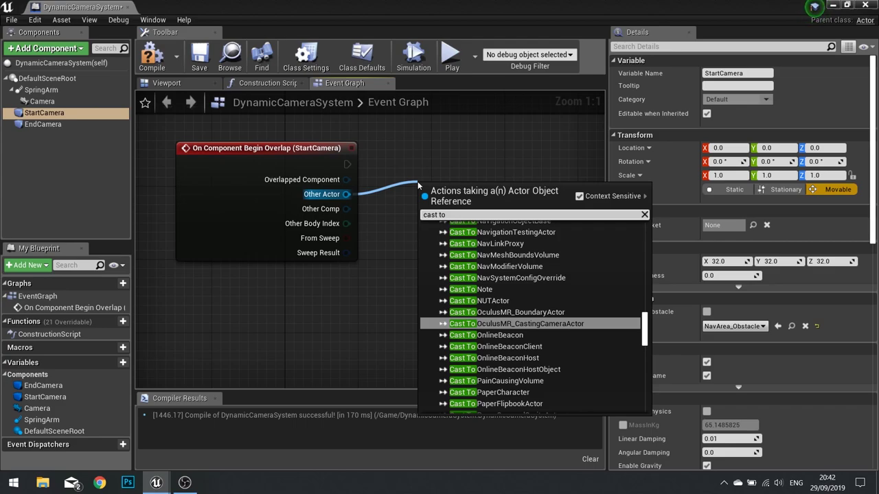
text( third)
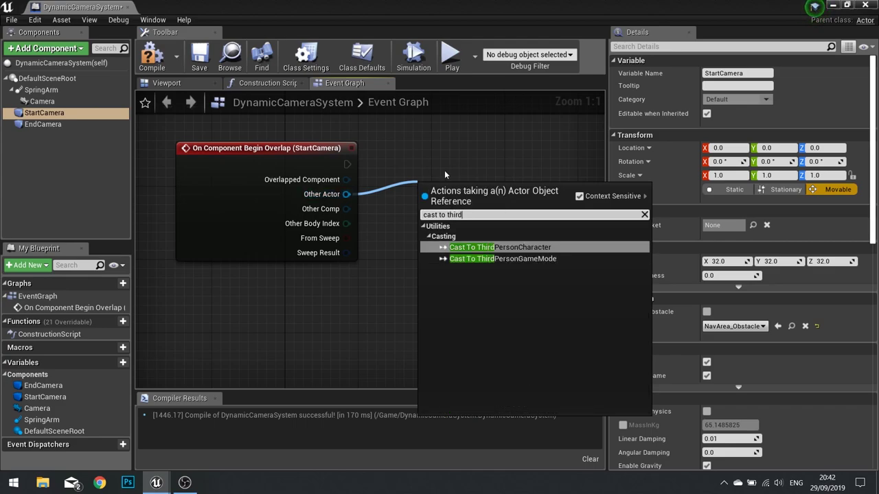
click(490, 245)
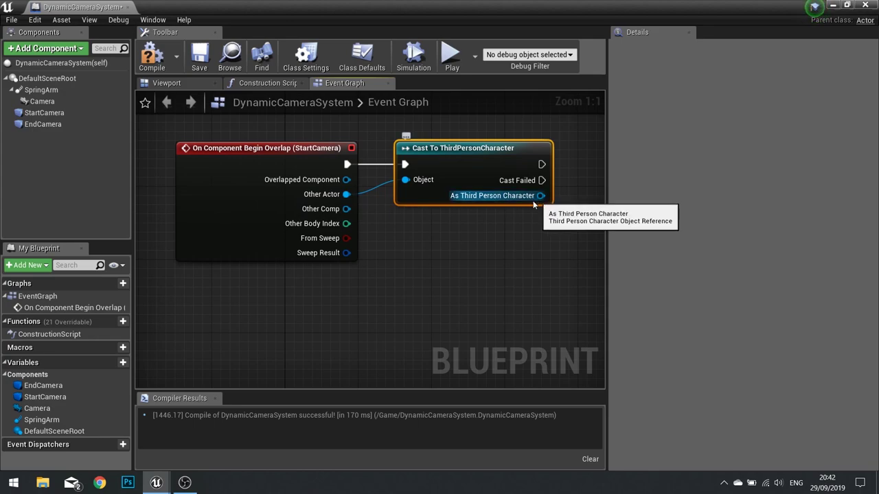
right_drag(544, 227, 333, 210)
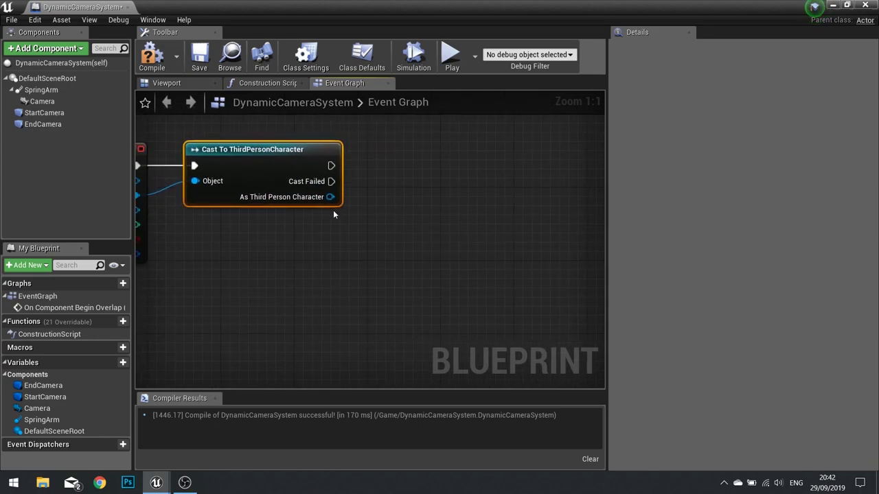
right_drag(232, 200, 446, 180)
right_drag(513, 183, 404, 245)
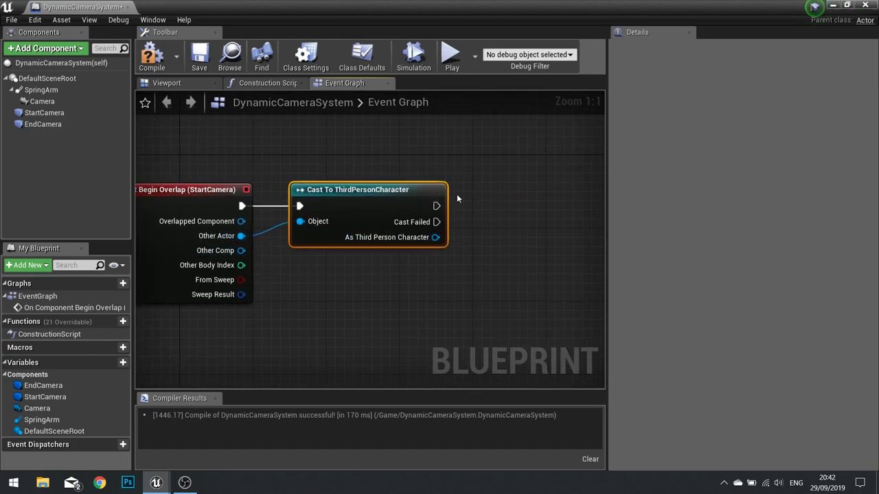